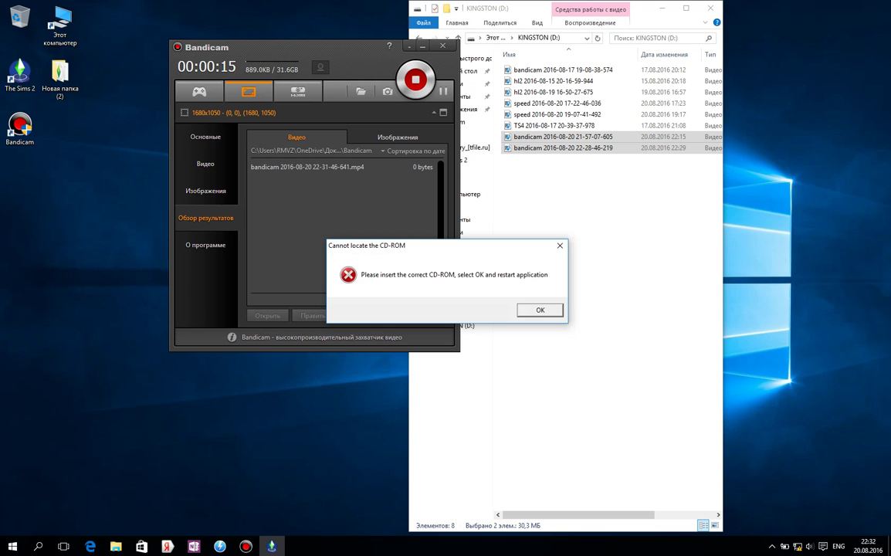
# Step: Dismiss the CD-ROM error, switch to DAEMON Tools Lite and try to mount the Sims2 image
pyautogui.press('Return')
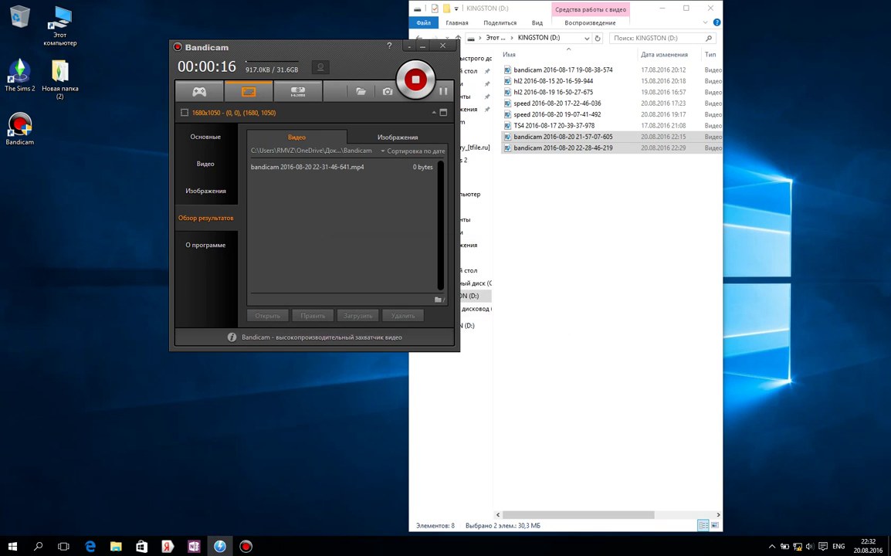
pyautogui.click(221, 546)
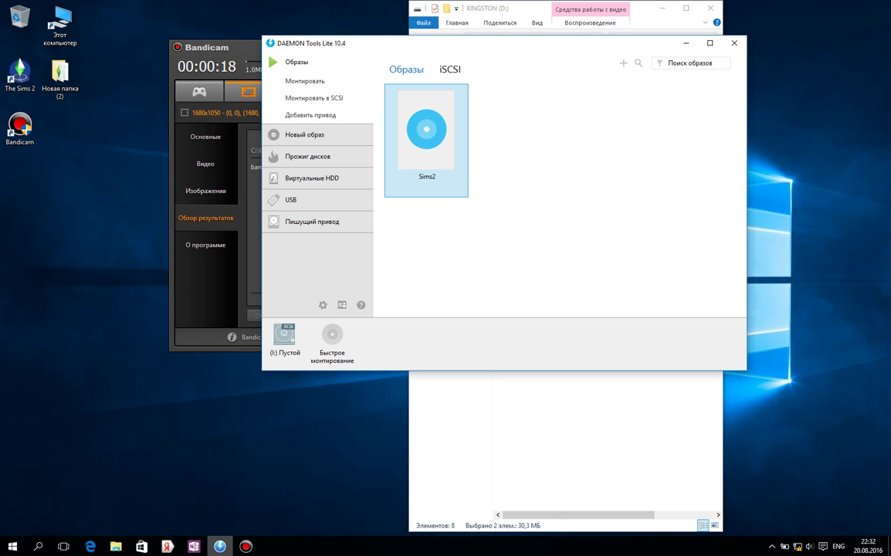
pyautogui.rightClick(442, 96)
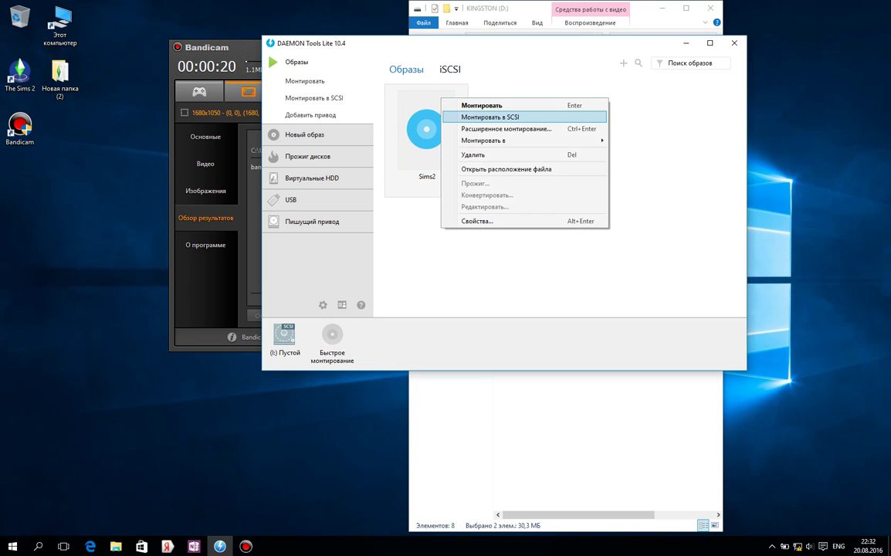
pyautogui.click(467, 105)
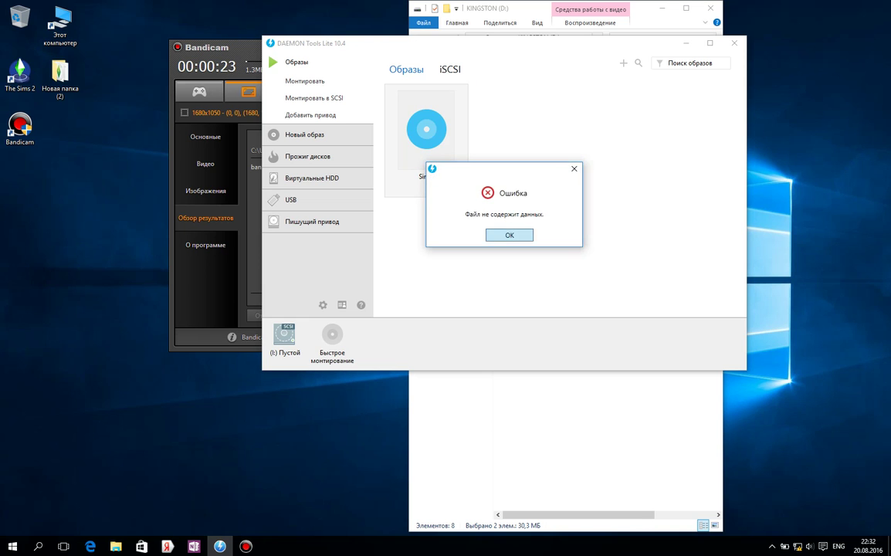
pyautogui.press('Return')
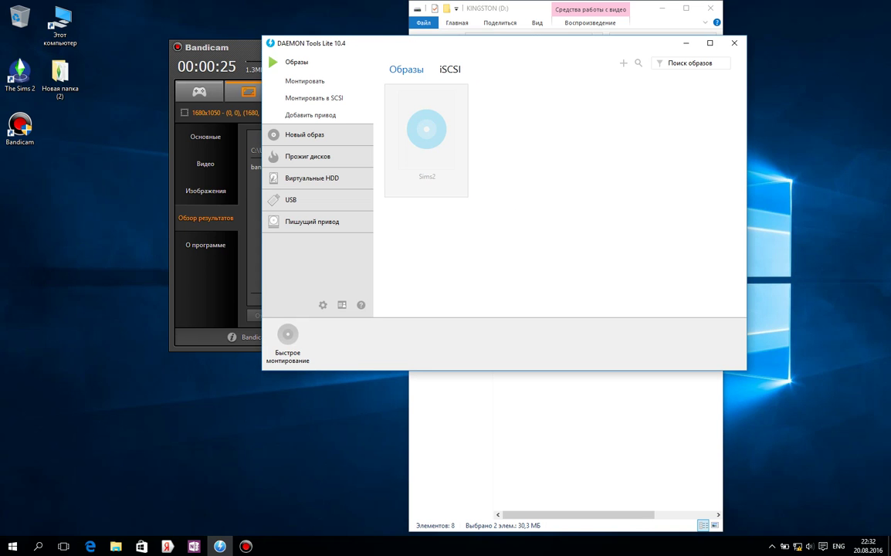
# Step: Try to mount the Sims2 image to a SCSI virtual drive
pyautogui.rightClick(412, 143)
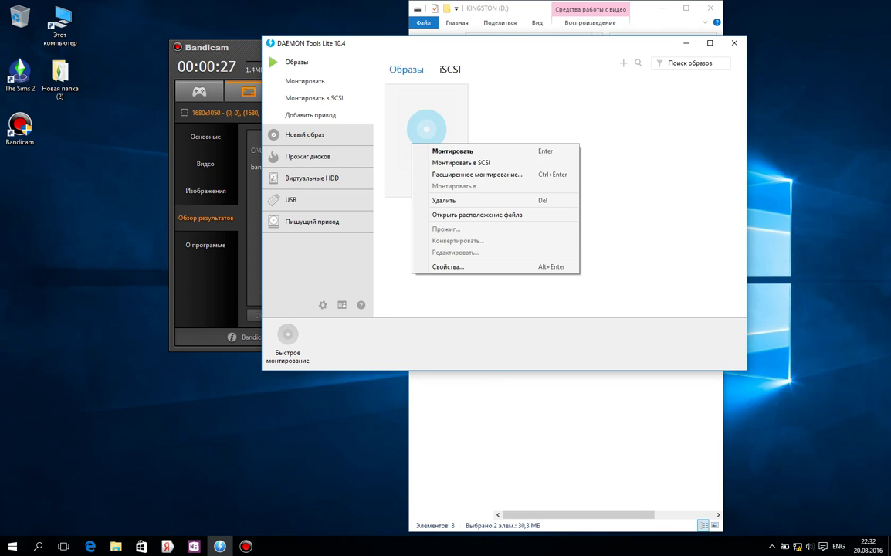
pyautogui.click(456, 162)
pyautogui.press('Return')
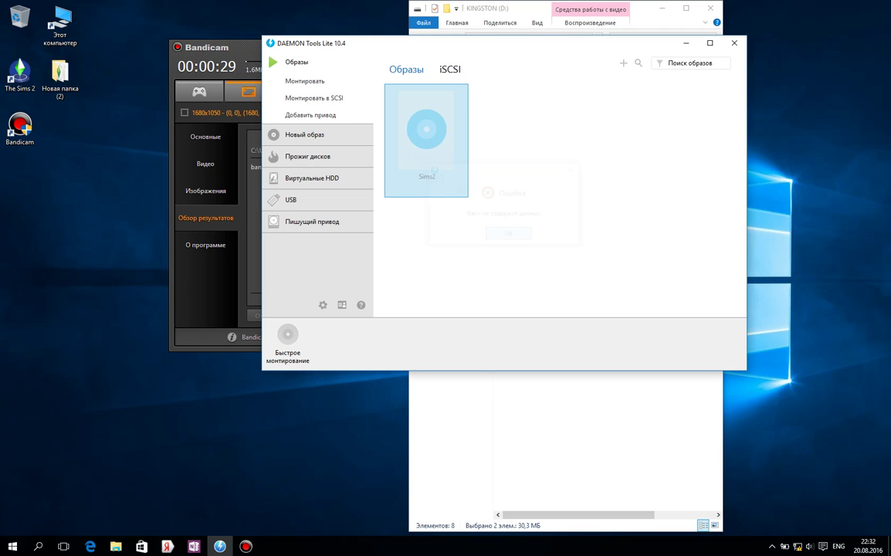
# Step: Delete the Sims2 image from the image catalog and confirm the removal
pyautogui.rightClick(428, 118)
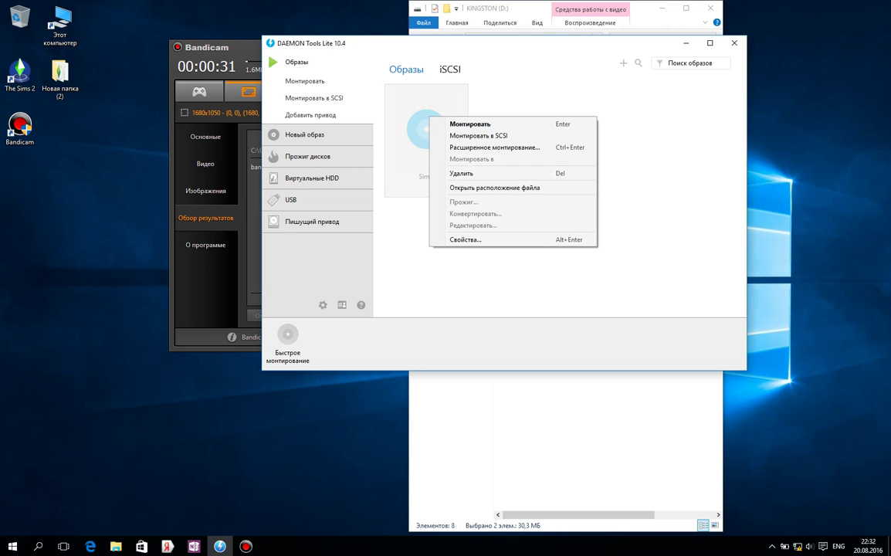
pyautogui.click(456, 172)
pyautogui.click(510, 227)
pyautogui.click(624, 63)
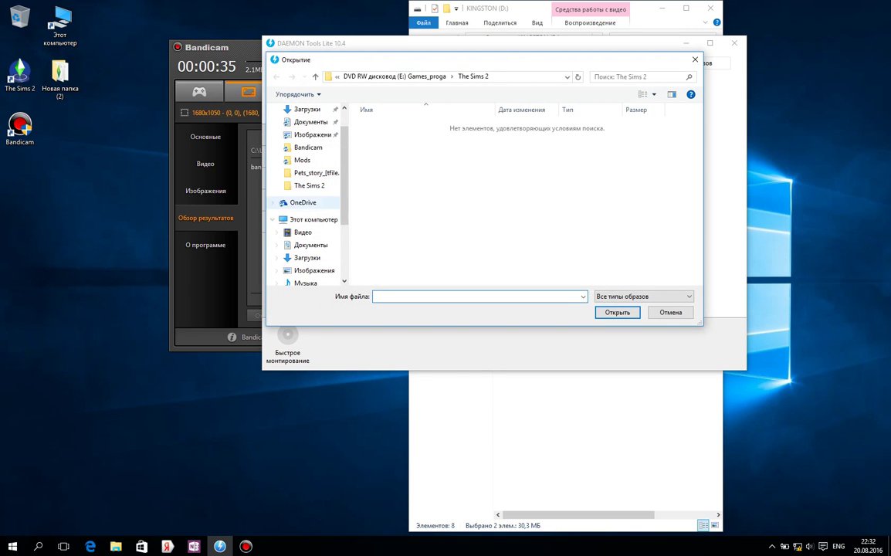
pyautogui.scroll(-2, 309, 245)
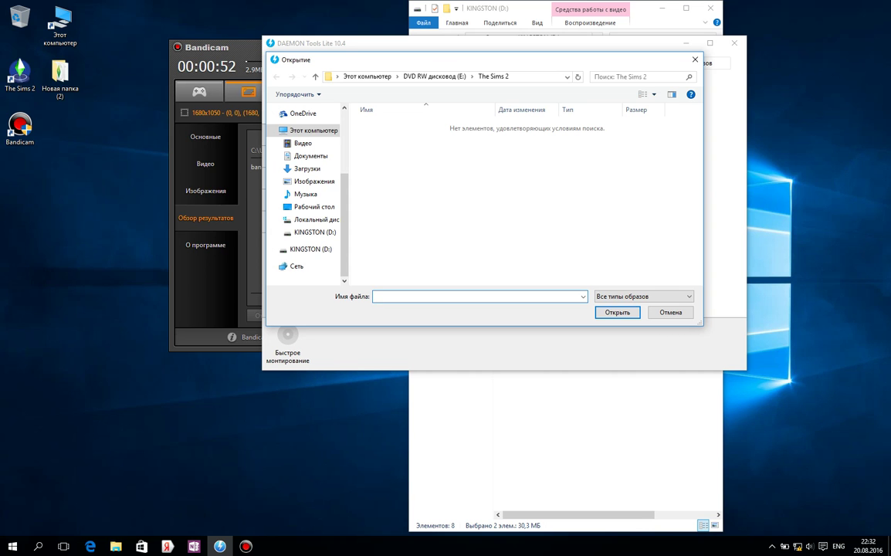
pyautogui.click(696, 59)
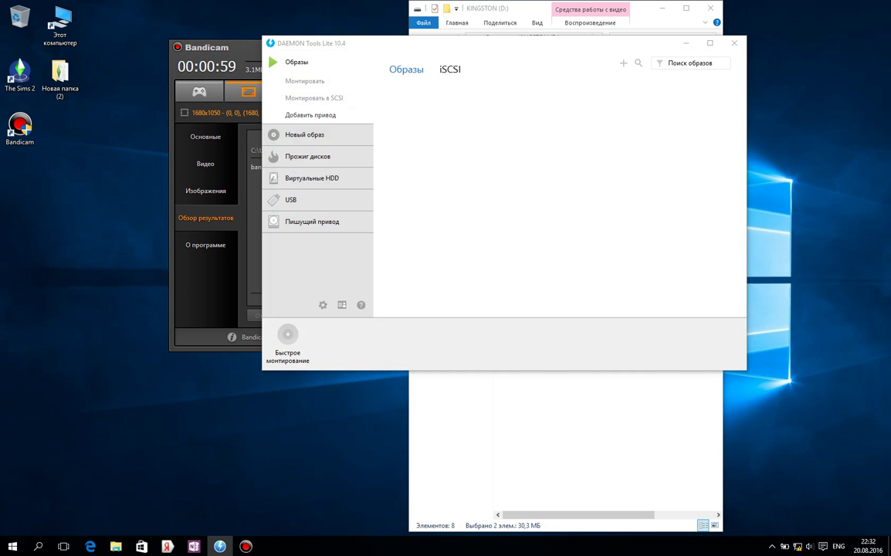
# Step: Reposition the DAEMON Tools Lite window and clear the Bandicam and File Explorer windows out of the way
pyautogui.moveTo(316, 45)
pyautogui.mouseDown()
pyautogui.moveTo(109, 423)
pyautogui.moveTo(279, 128)
pyautogui.moveTo(359, 40)
pyautogui.moveTo(316, 36)
pyautogui.mouseUp()
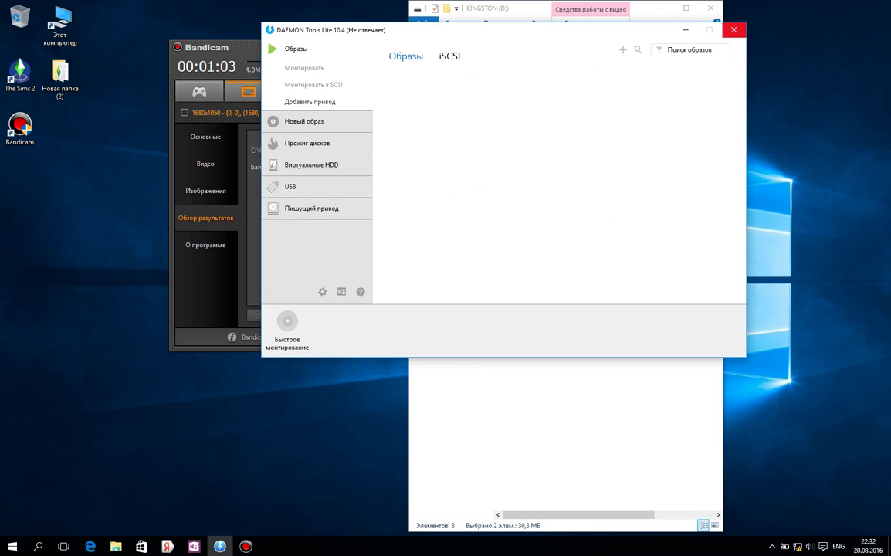
pyautogui.click(231, 47)
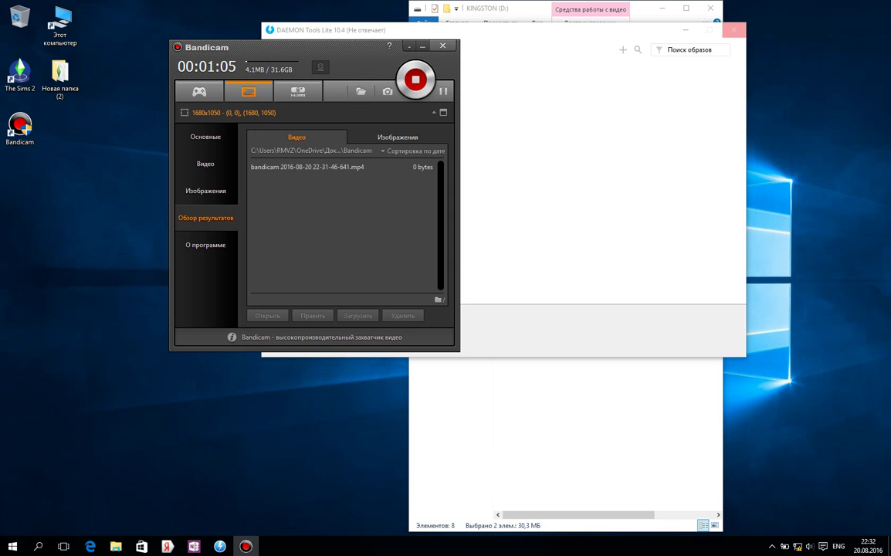
pyautogui.click(374, 41)
pyautogui.moveTo(536, 37); pyautogui.dragTo(413, 67)
pyautogui.click(662, 8)
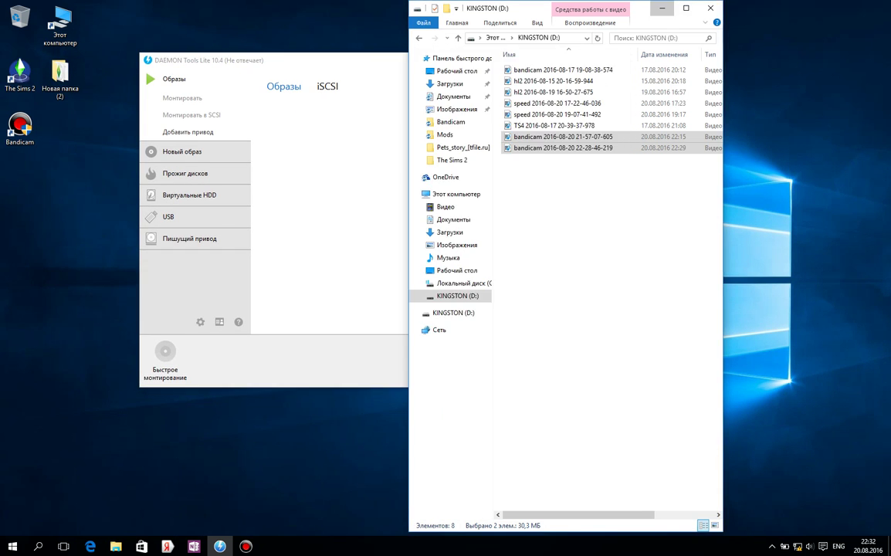
pyautogui.moveTo(328, 62); pyautogui.dragTo(346, 45)
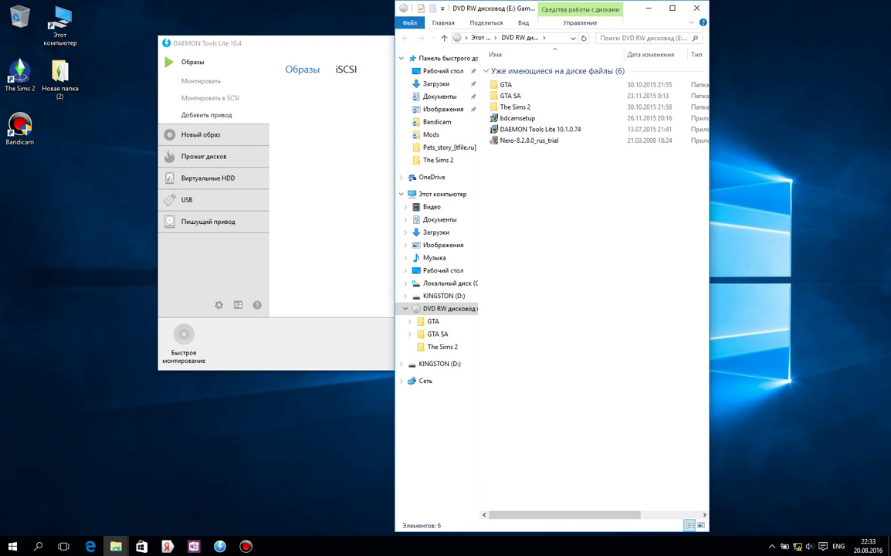
pyautogui.click(696, 8)
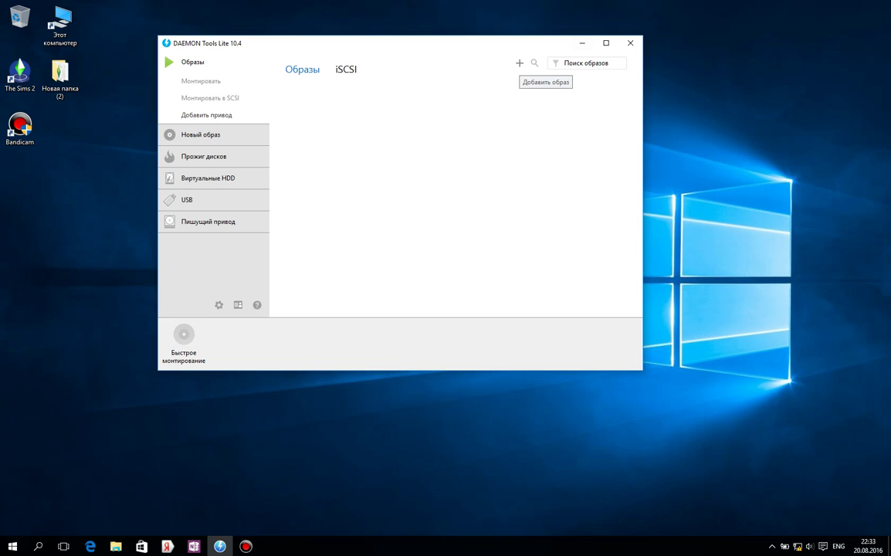
# Step: Add the image file Sims2.mdf from The Sims 2 folder on DVD drive E: to the image catalog
pyautogui.click(519, 63)
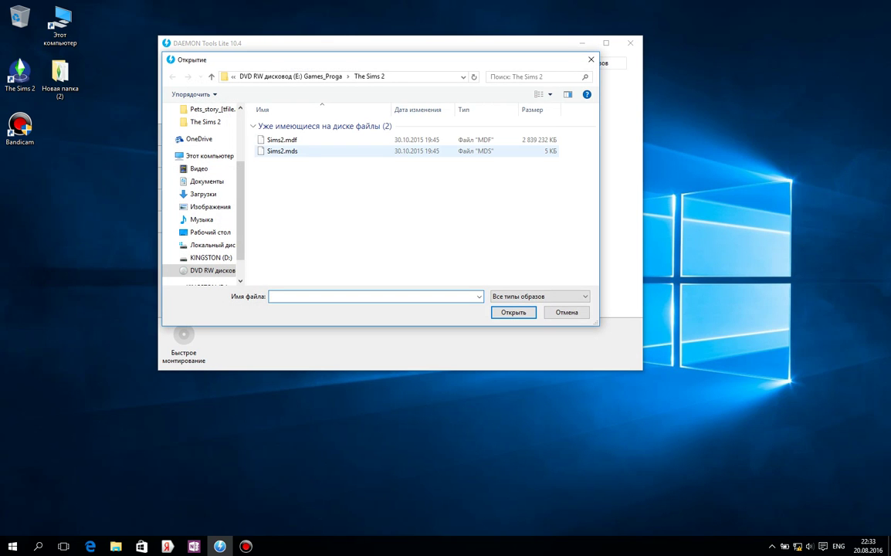
pyautogui.click(313, 140)
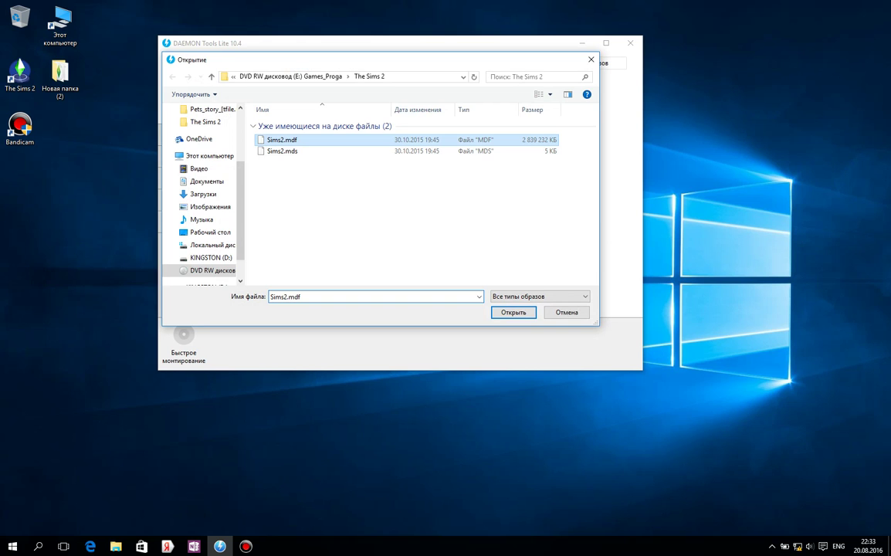
pyautogui.press('Return')
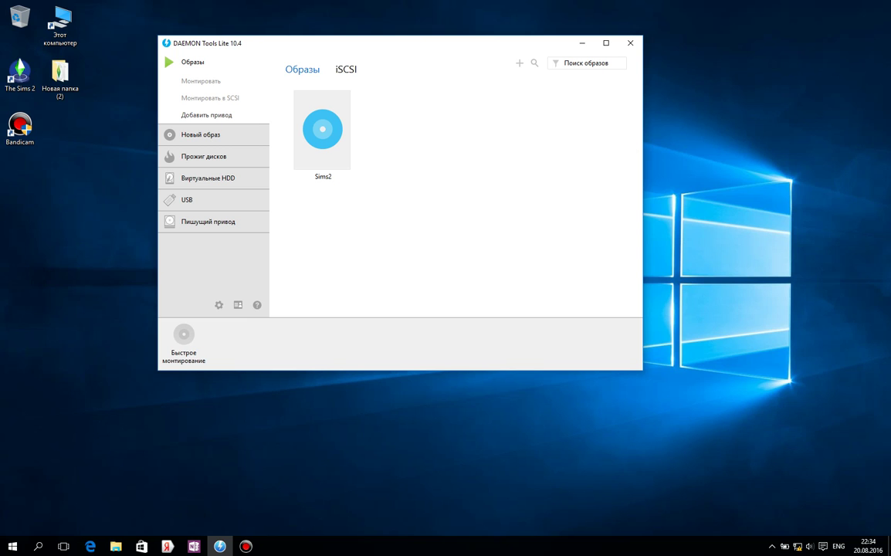
# Step: Mount the Sims2 image to a SCSI virtual drive and minimize DAEMON Tools Lite
pyautogui.click(772, 546)
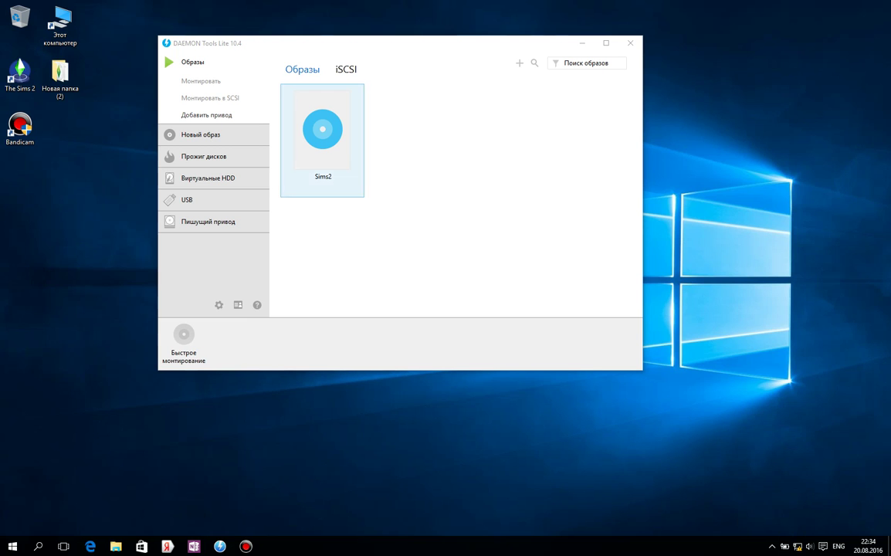
pyautogui.rightClick(324, 140)
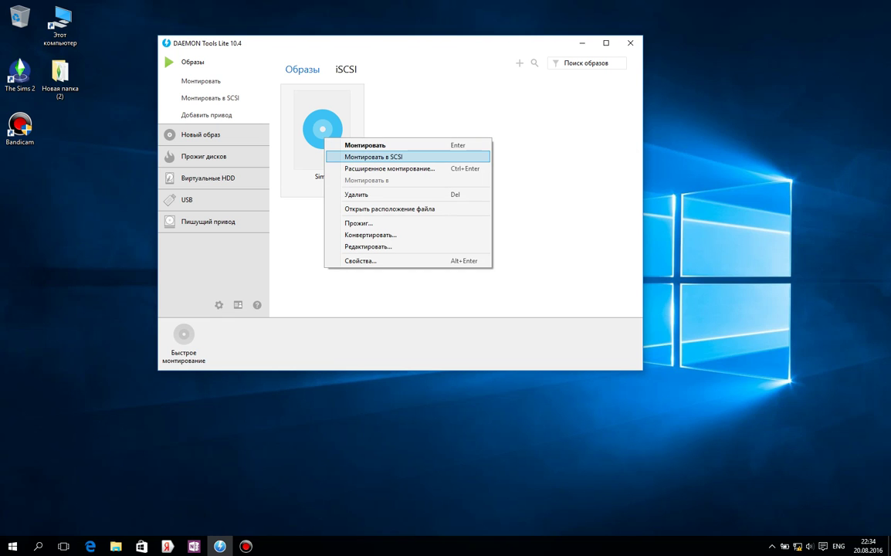
pyautogui.click(373, 157)
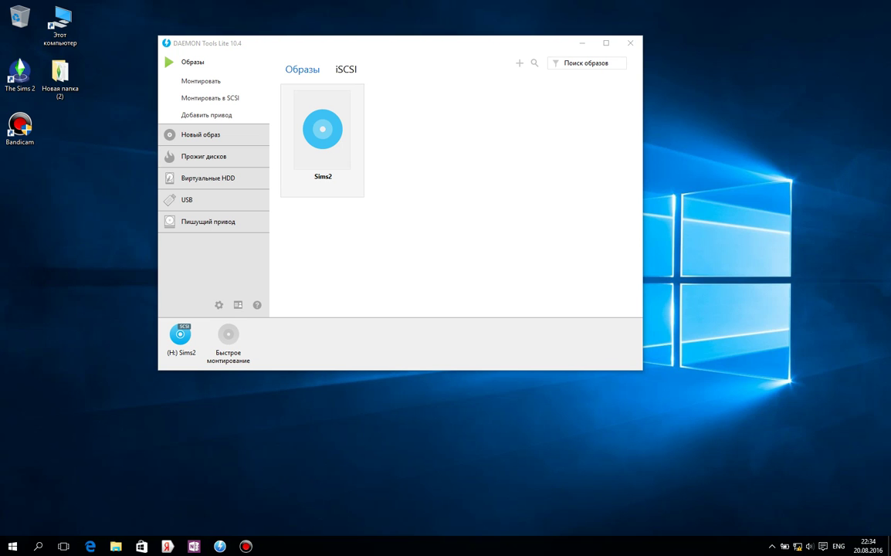
pyautogui.click(584, 43)
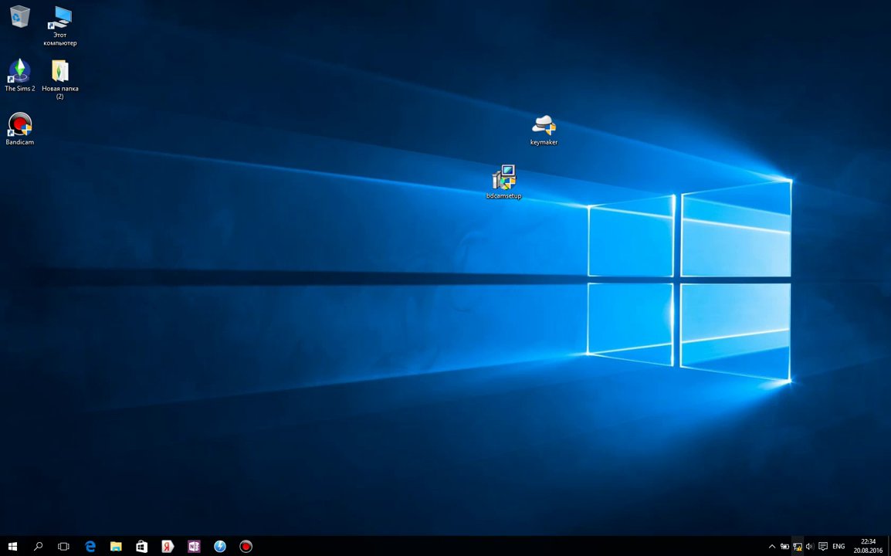
# Step: Move the bdcamsetup desktop icon directly below the keymaker icon
pyautogui.click(245, 546)
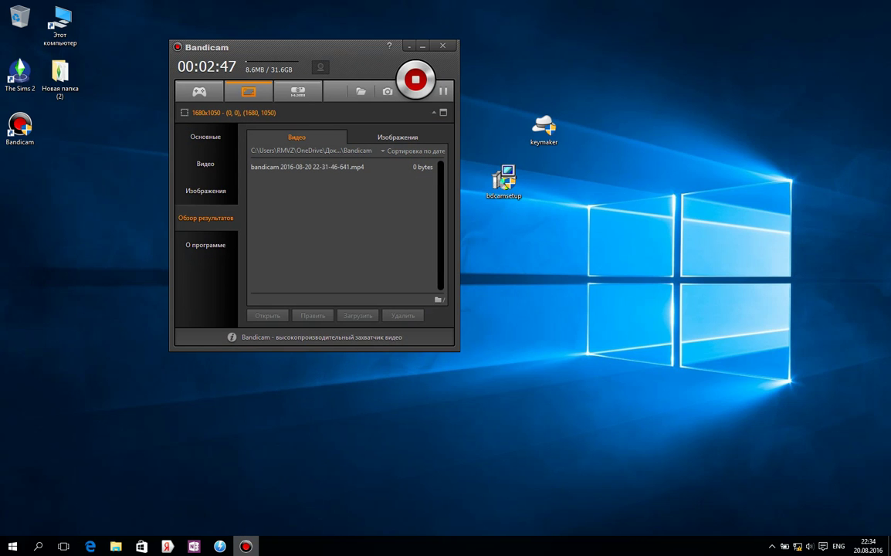
pyautogui.click(245, 546)
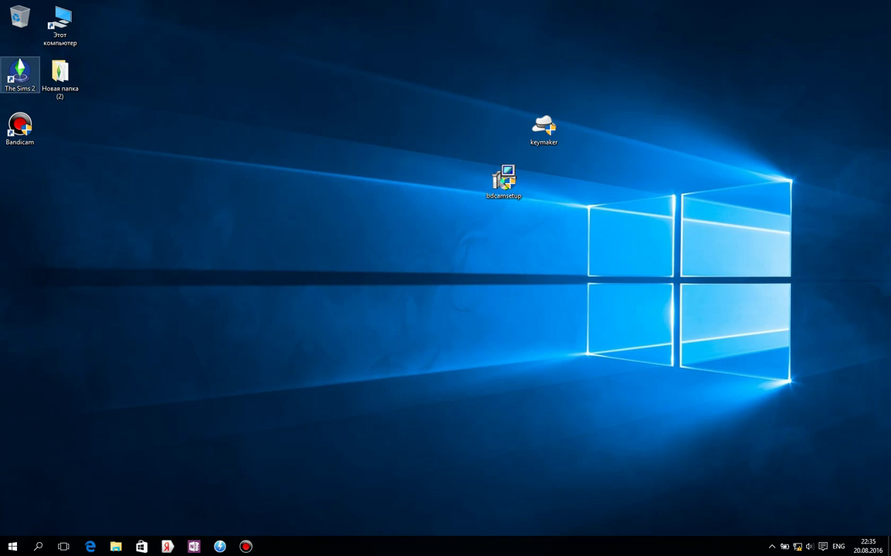
pyautogui.click(20, 75)
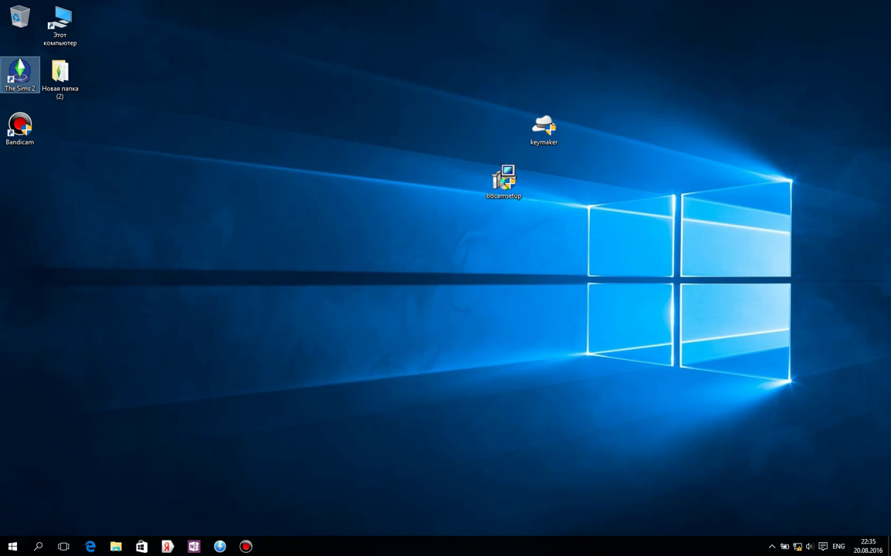
pyautogui.moveTo(503, 179); pyautogui.dragTo(545, 179)
pyautogui.click(773, 547)
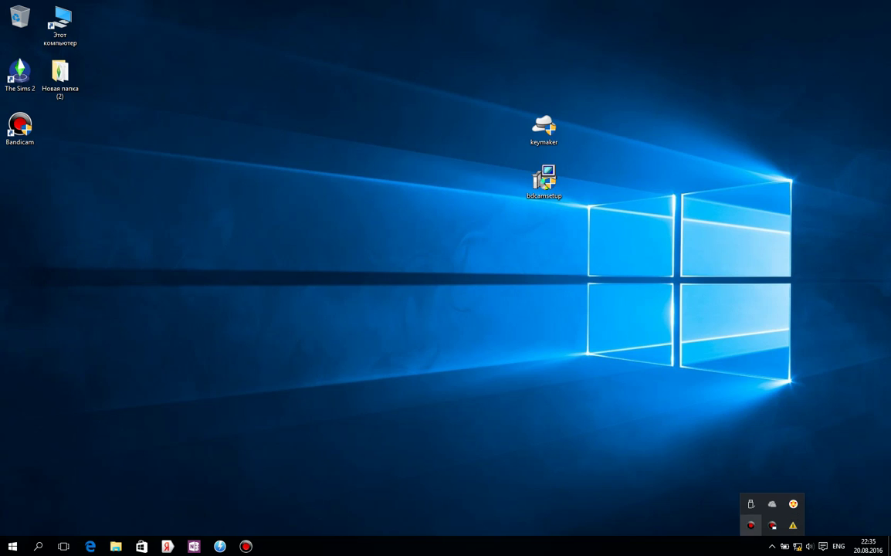
pyautogui.click(246, 546)
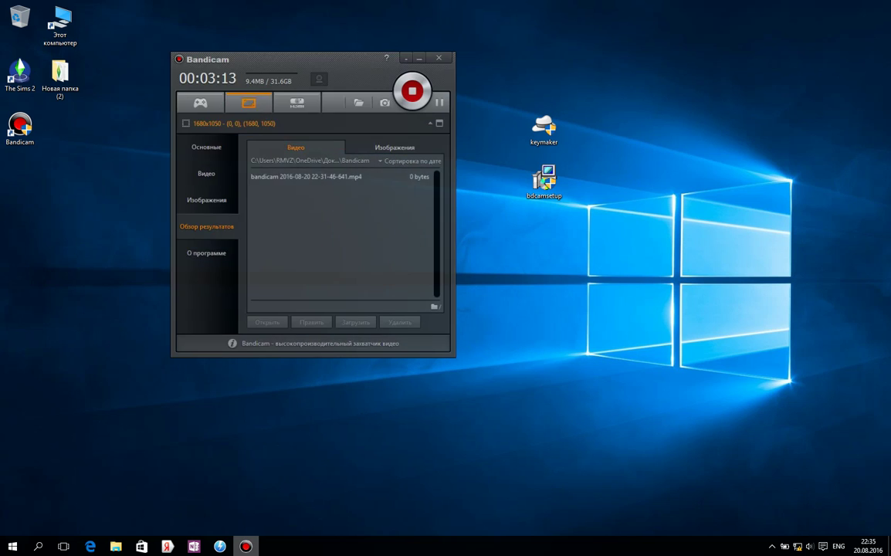
pyautogui.click(245, 546)
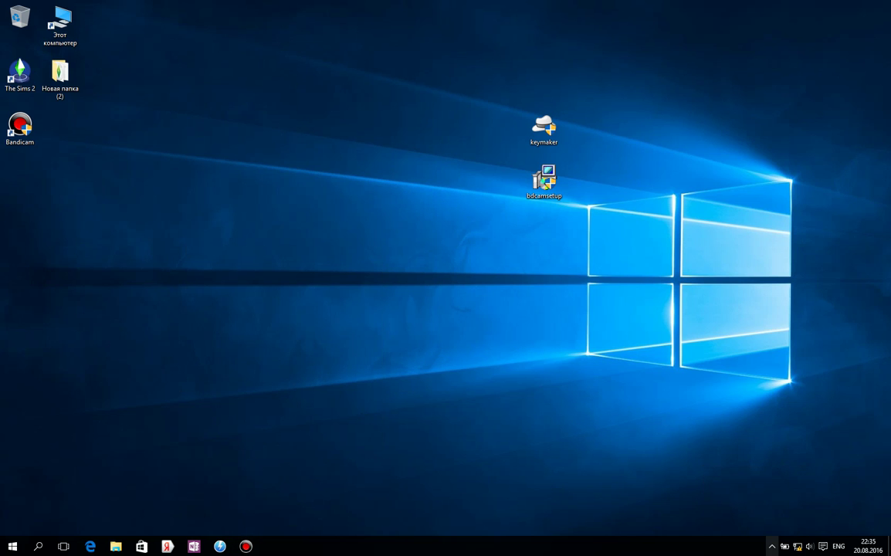
pyautogui.click(772, 546)
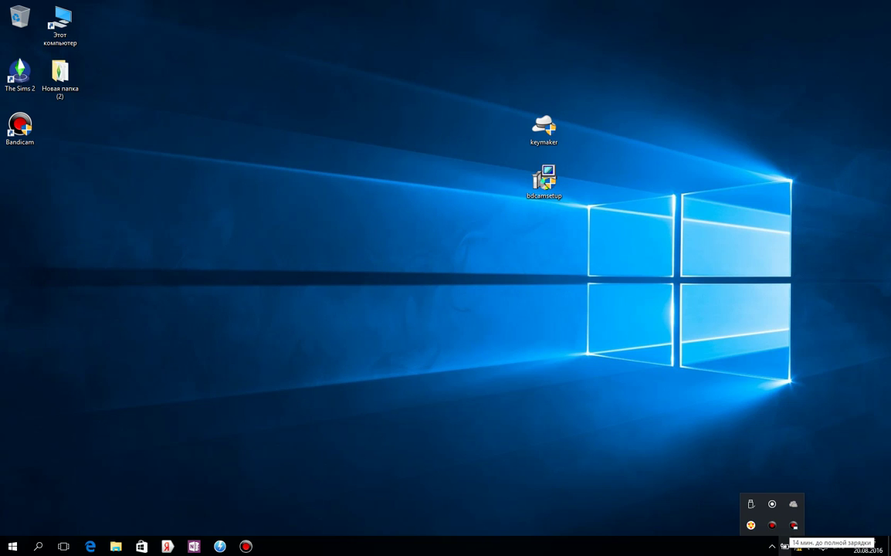
pyautogui.click(794, 525)
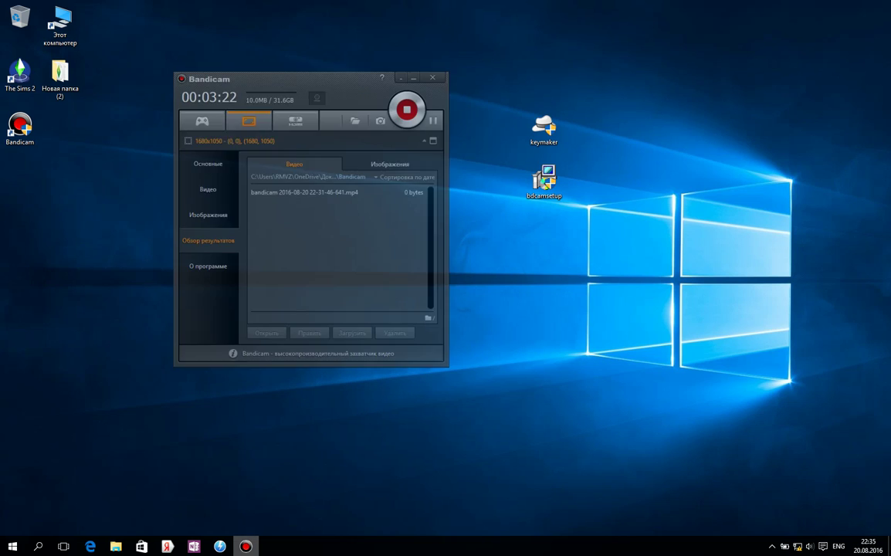
pyautogui.press('super+Down')
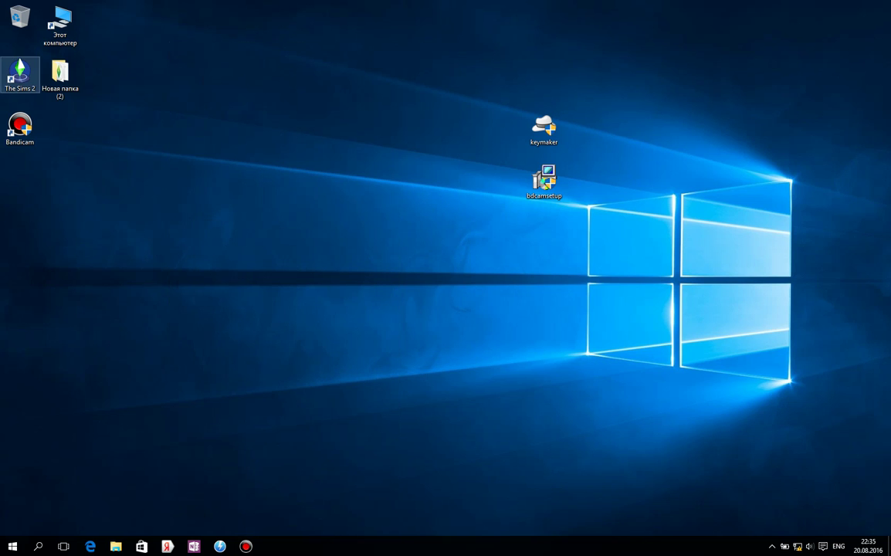
# Step: Launch The Sims 2 from its desktop shortcut
pyautogui.click(20, 73)
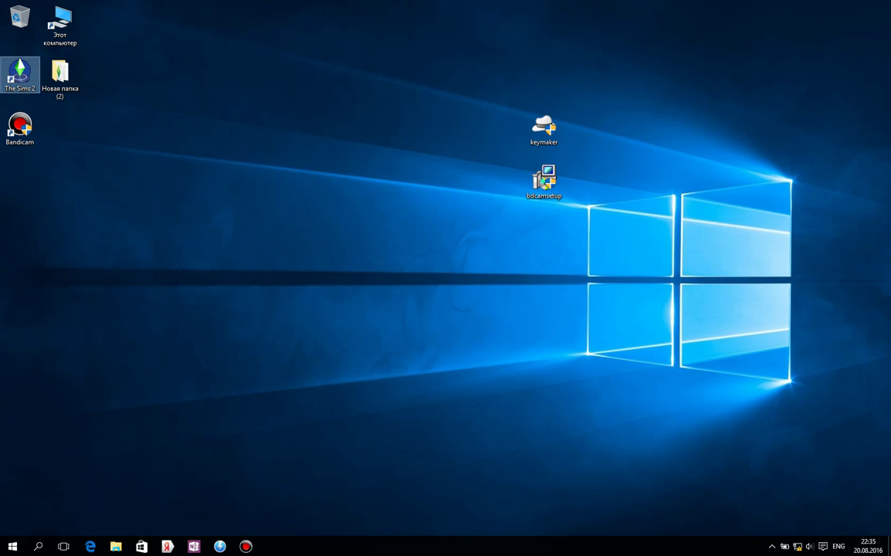
pyautogui.doubleClick(20, 74)
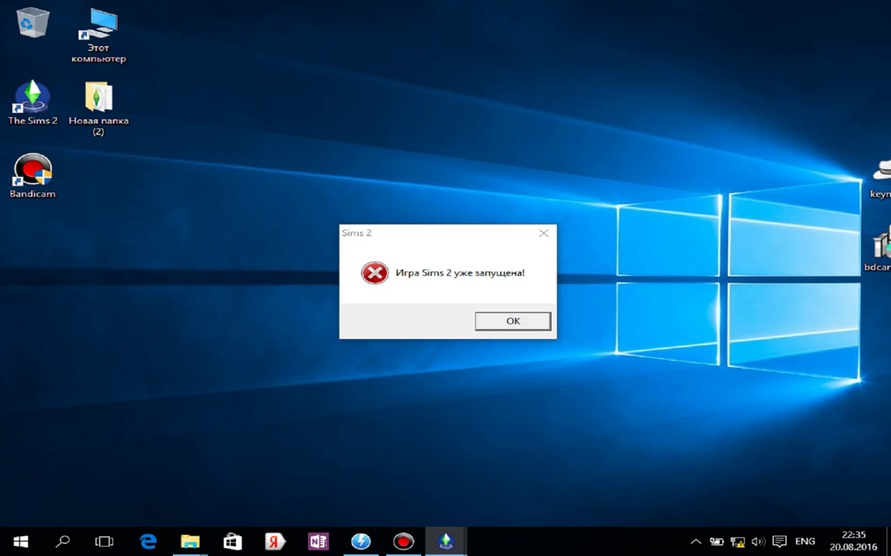
# Step: Open Task Manager, switch to the running The Sims 2 window and dismiss its error message
pyautogui.hotkey('ctrl', 'shift', 'Escape')
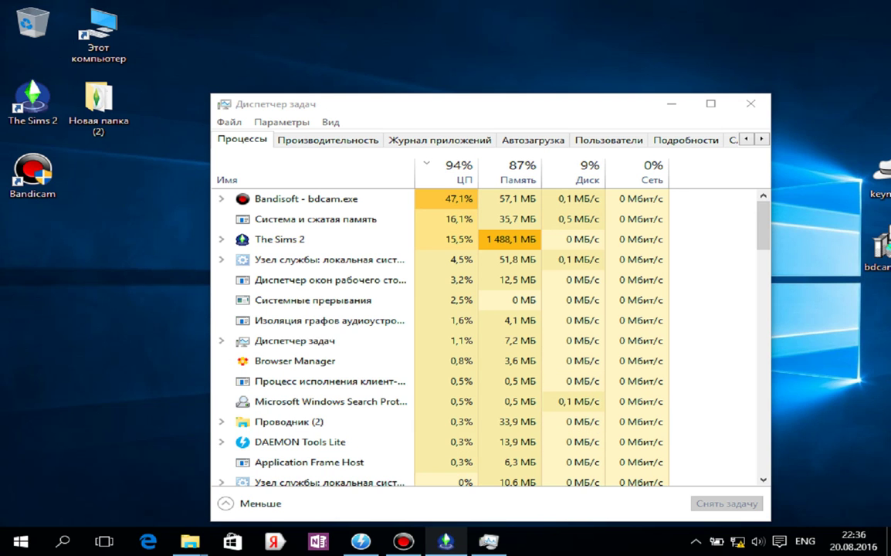
pyautogui.rightClick(446, 541)
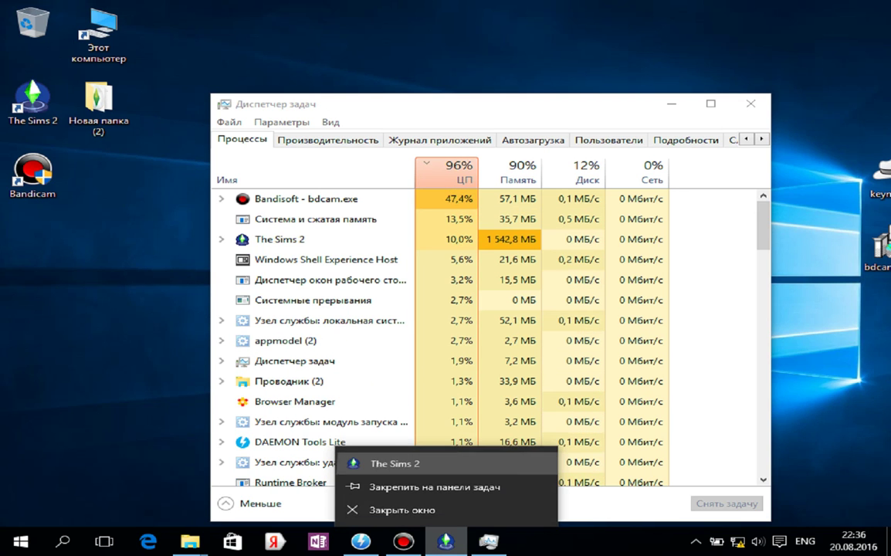
pyautogui.click(446, 464)
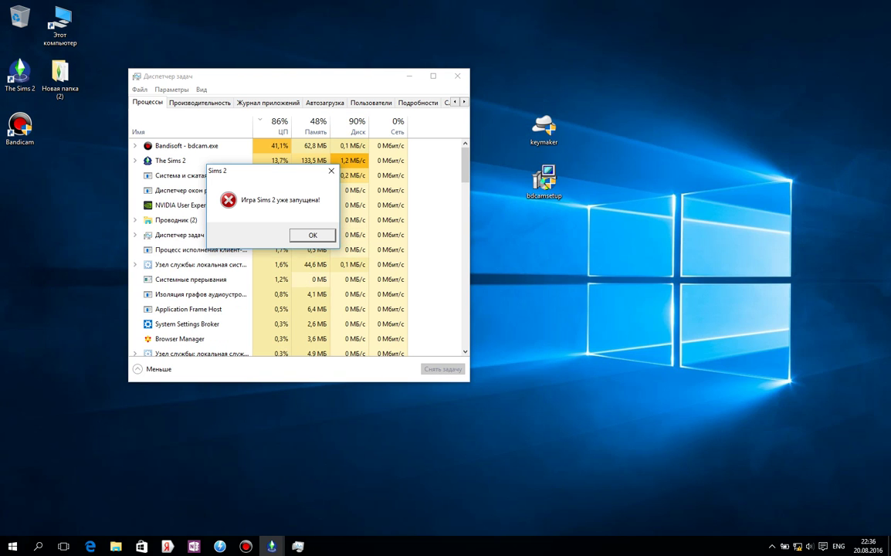
pyautogui.press('Return')
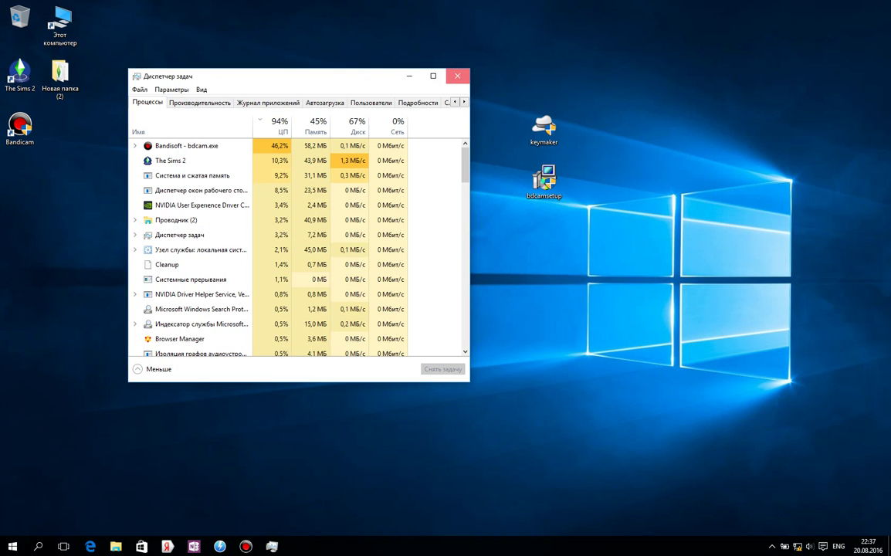
# Step: Close Task Manager and bring up the Bandicam recorder window
pyautogui.click(458, 75)
pyautogui.click(245, 546)
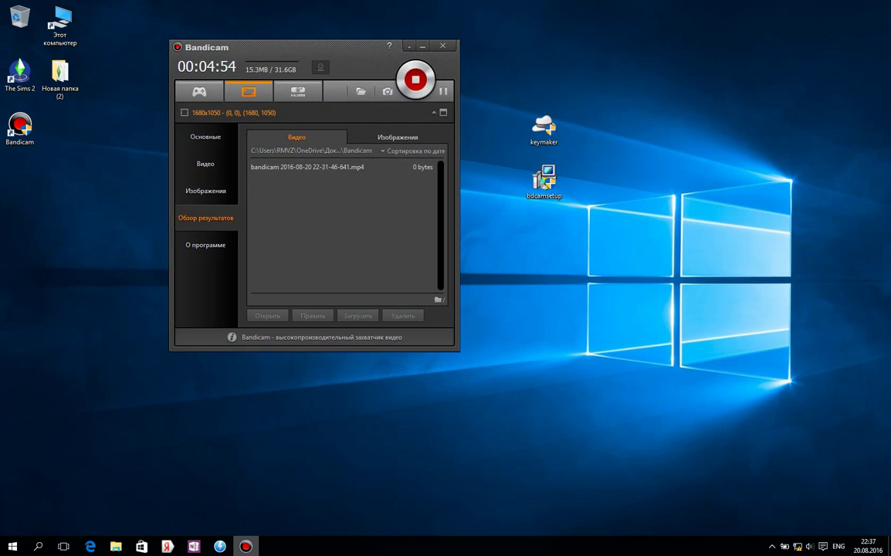